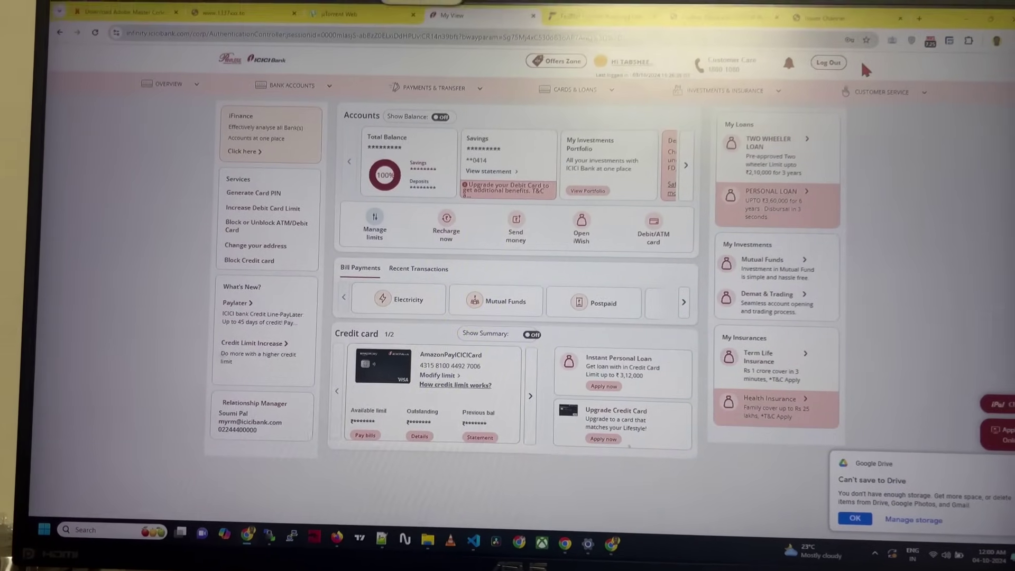
Go to Service Requests through the Customer Service menu in the top bar.
click(899, 532)
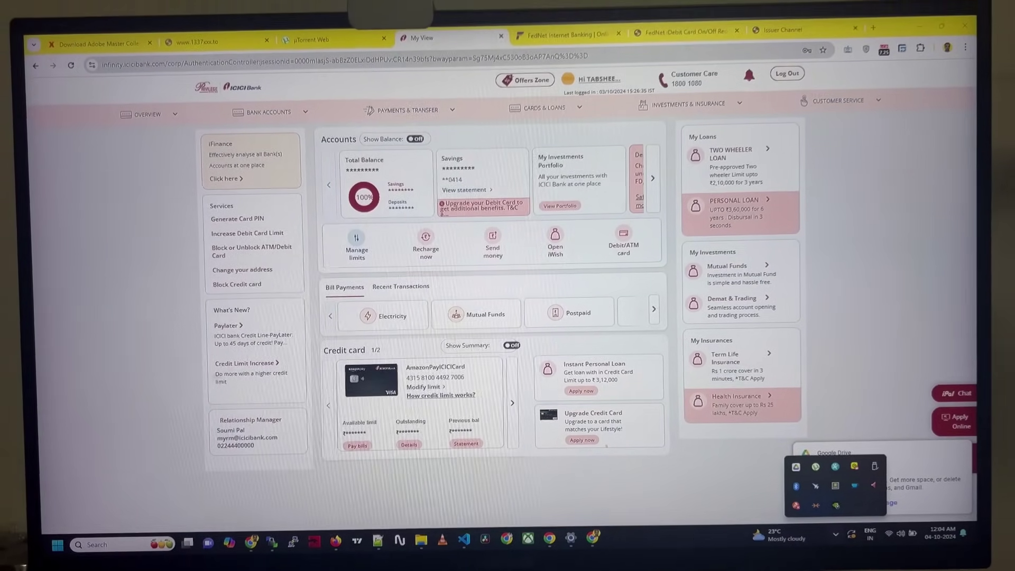
click(838, 101)
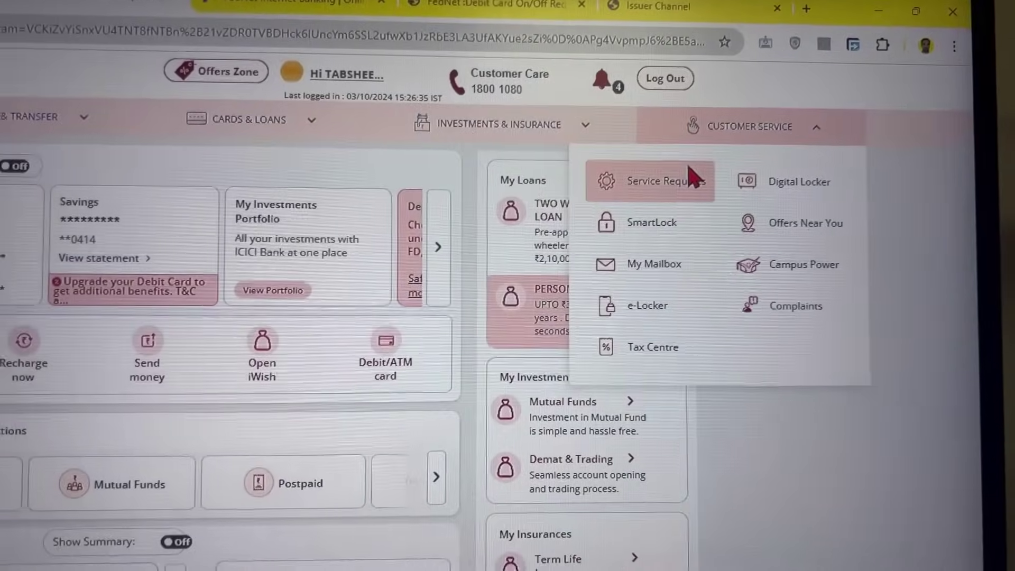
click(694, 176)
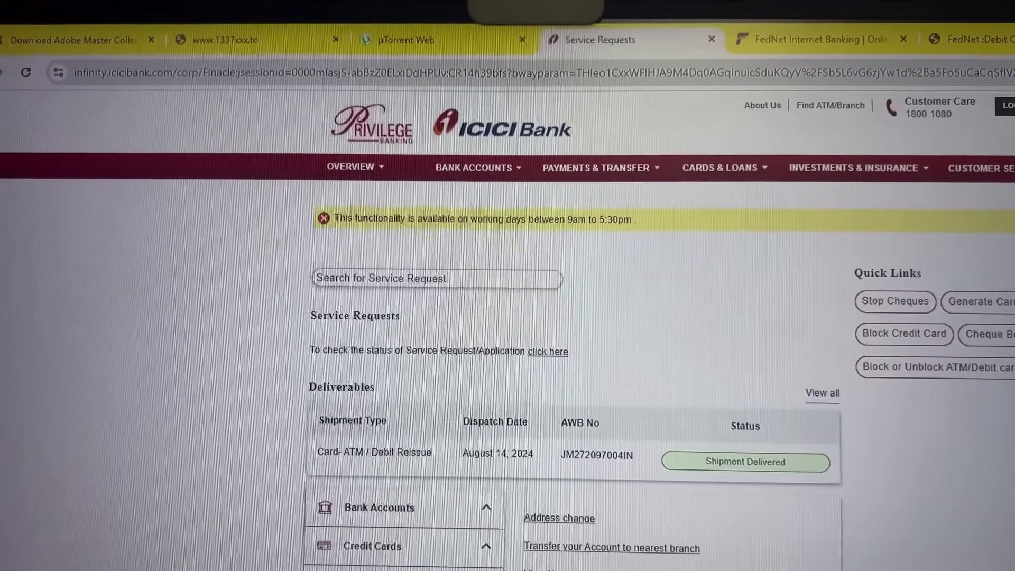
scroll(524, 479, down, 3)
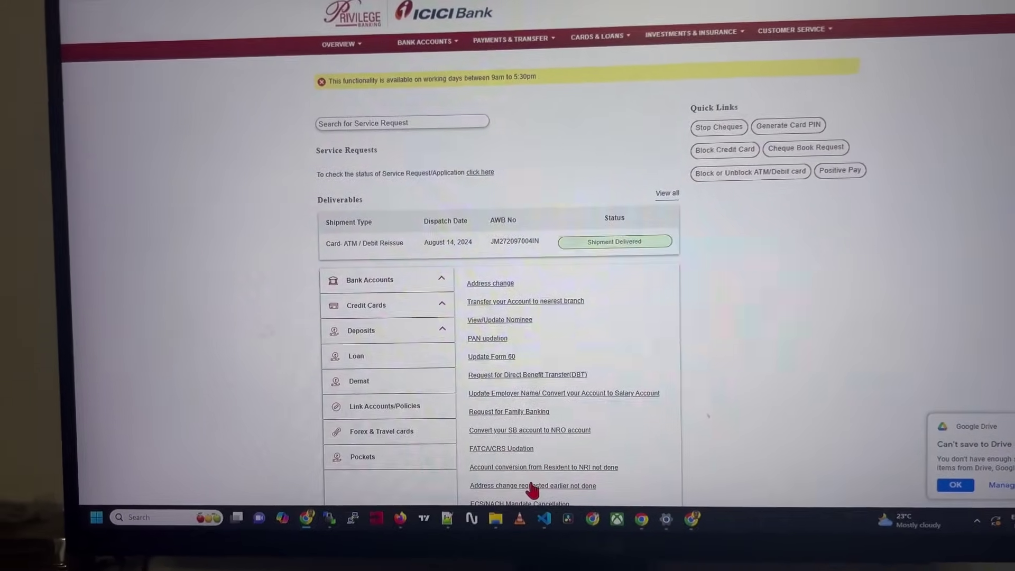
scroll(526, 488, down, 3)
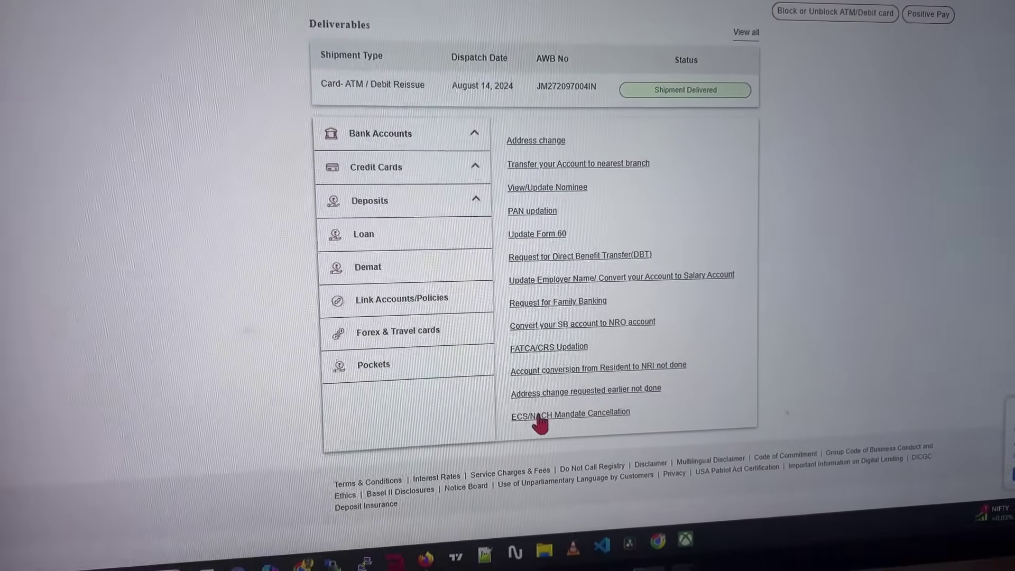
Start the ECS/NACH Mandate Cancellation form and select the savings account to load its mandates.
click(547, 420)
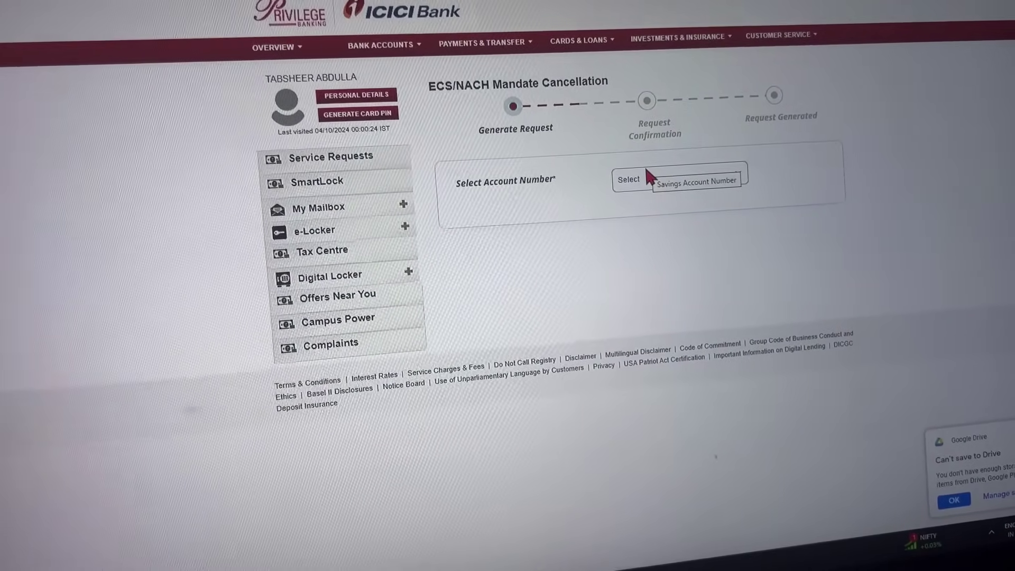
click(671, 178)
click(670, 194)
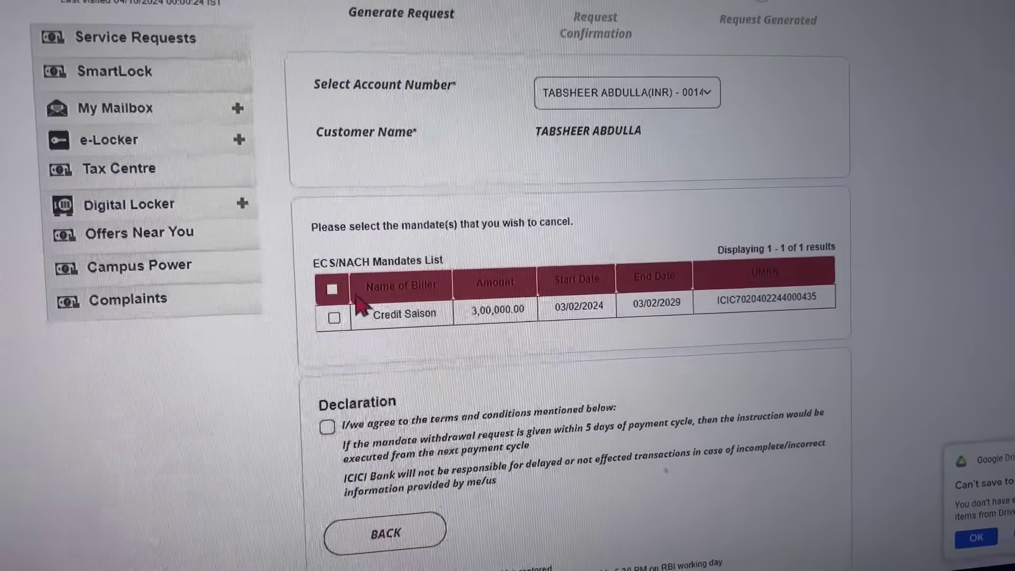
Tick the Credit Saison mandate and submit its cancellation for OTP authorization.
click(331, 318)
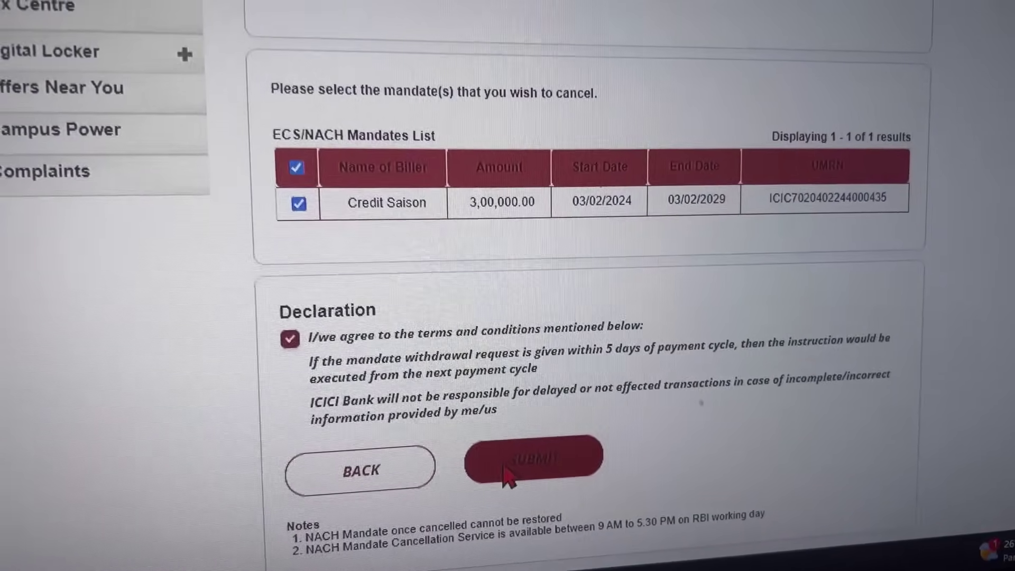
click(476, 456)
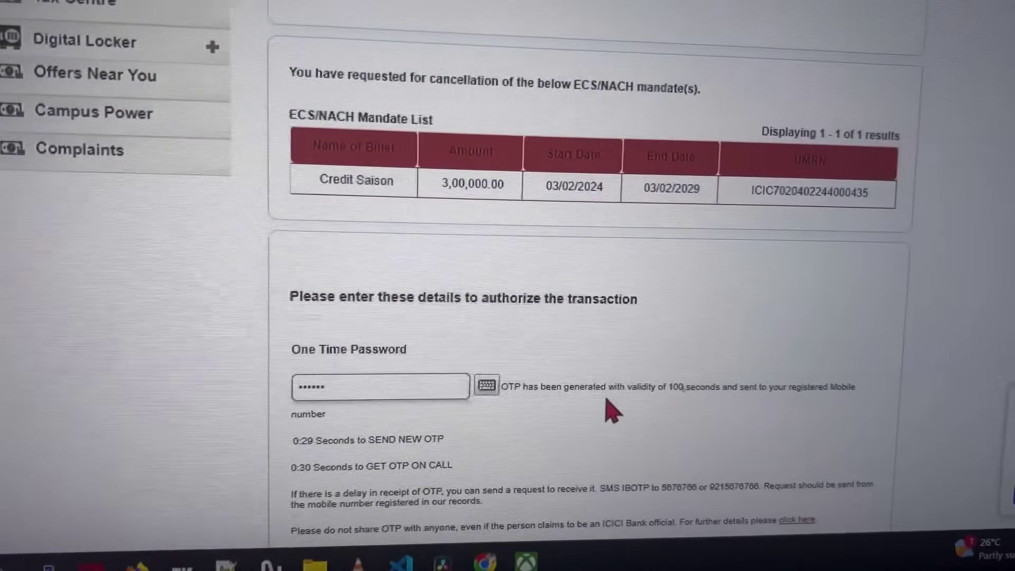
scroll(651, 444, down, 3)
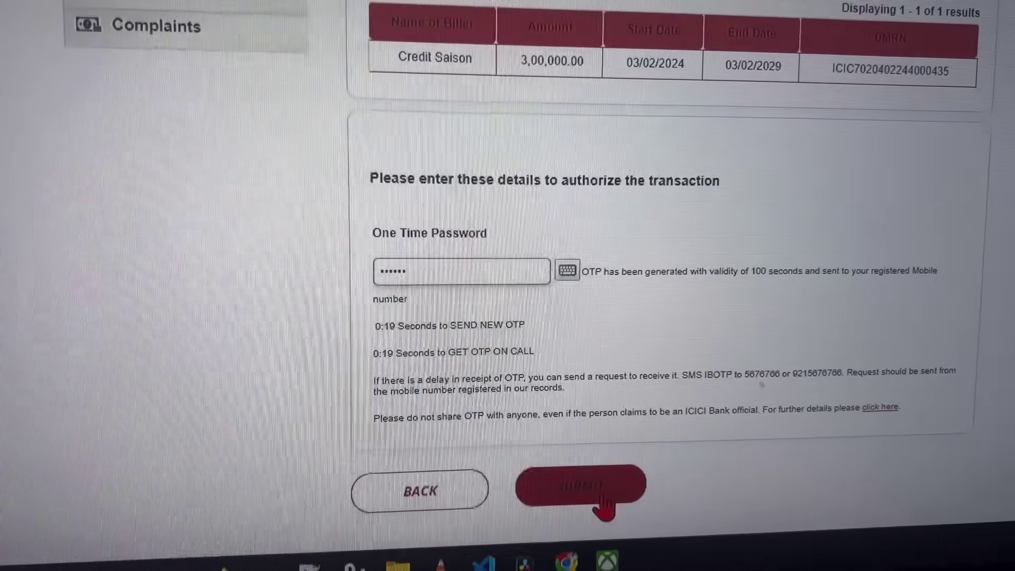
Submit the entered OTP to authorize the Credit Saison mandate cancellation.
click(587, 488)
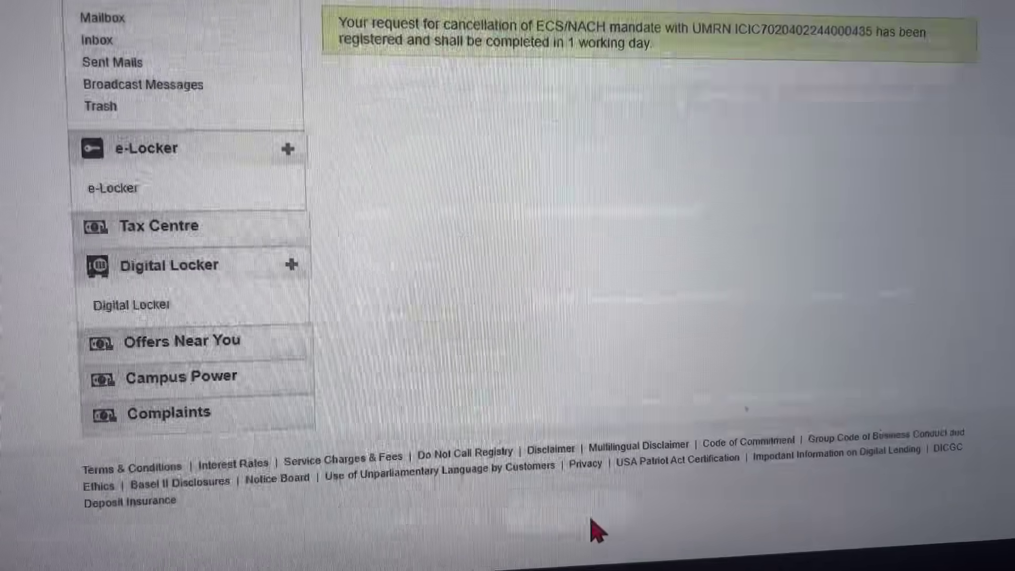